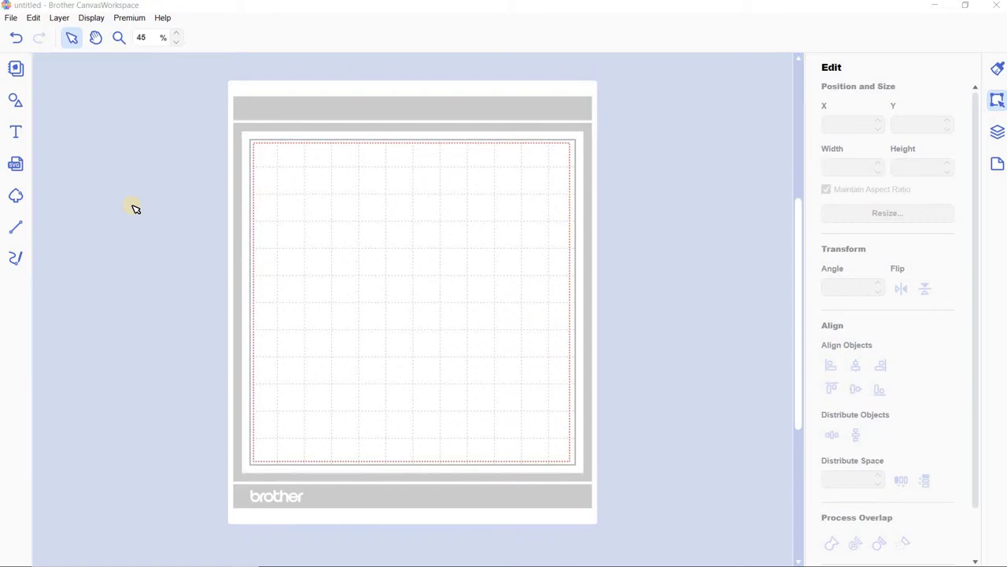
Step: Pick the Text tool and browse the font list, keeping Liverpool as the font
left_click(16, 133)
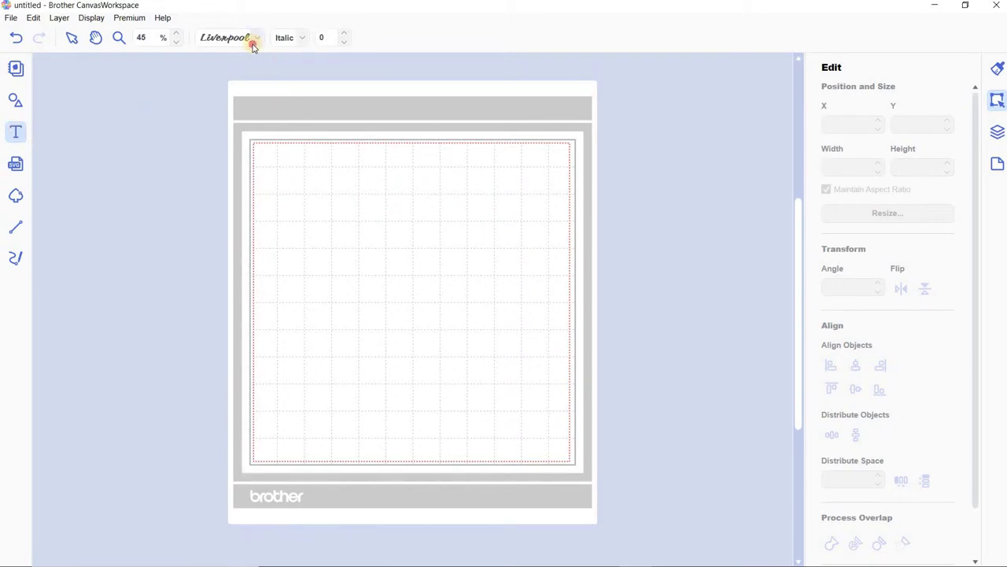
left_click(254, 41)
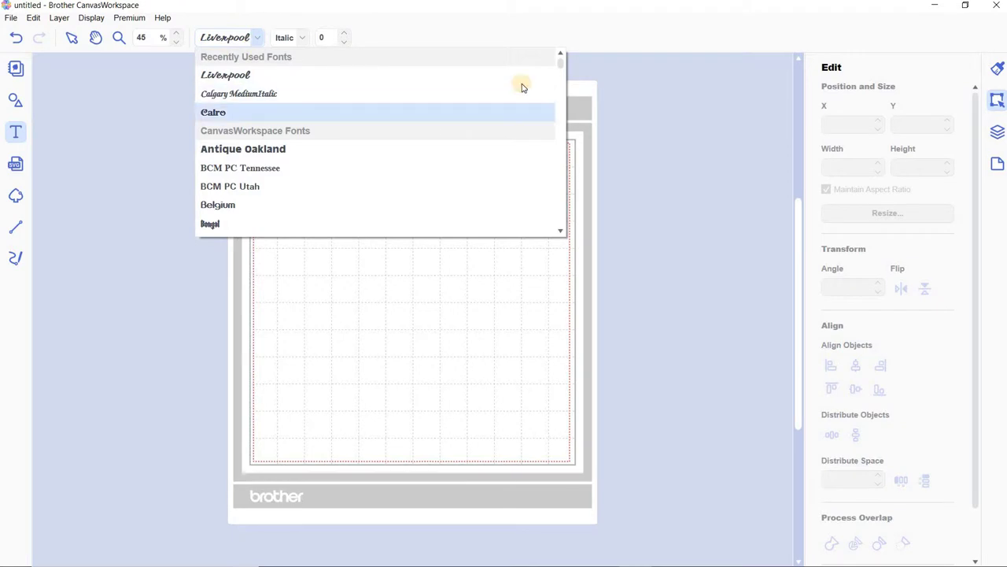
left_click(562, 233)
left_click(561, 233)
left_click(561, 233)
left_click(562, 233)
left_click(561, 233)
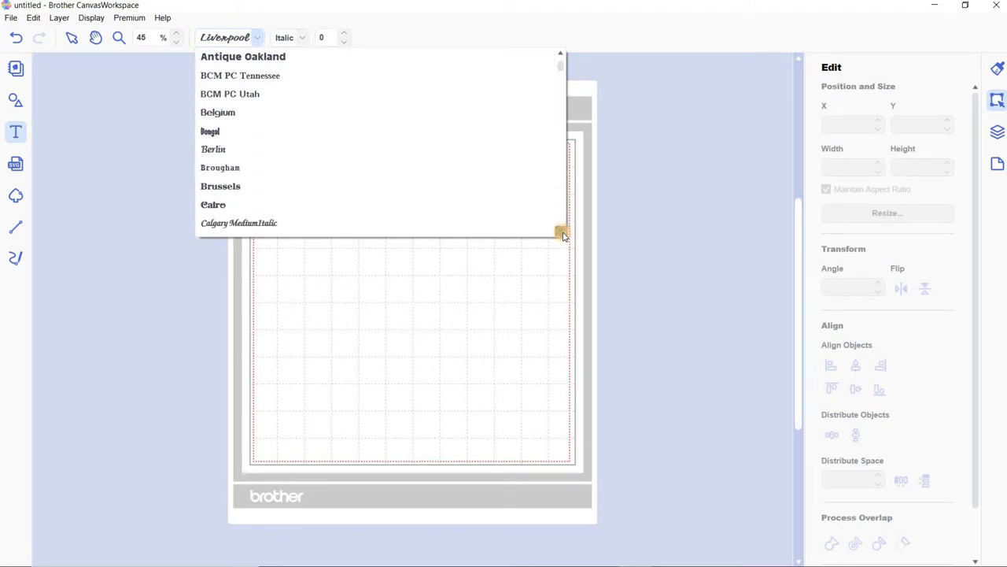
left_click(561, 233)
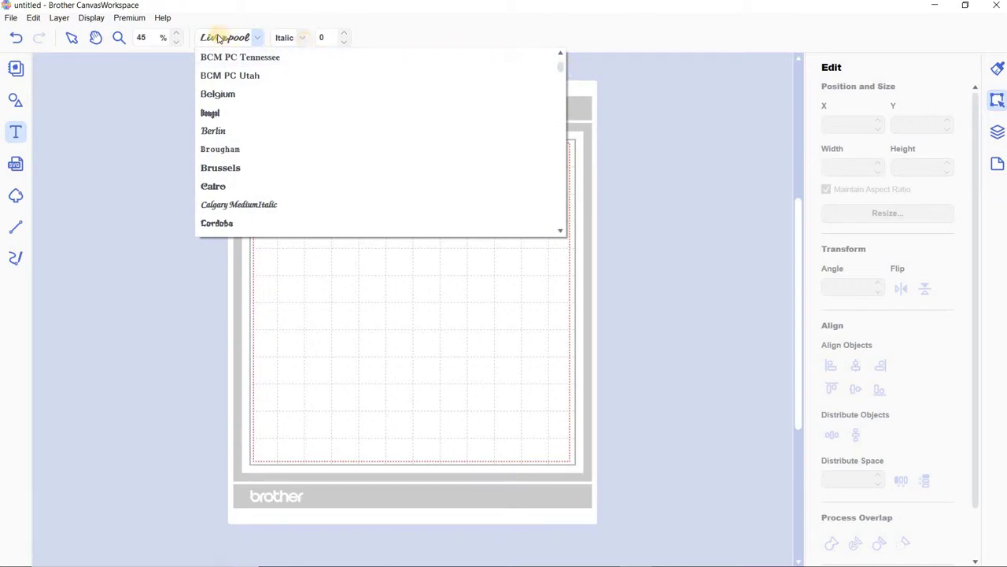
left_click(260, 40)
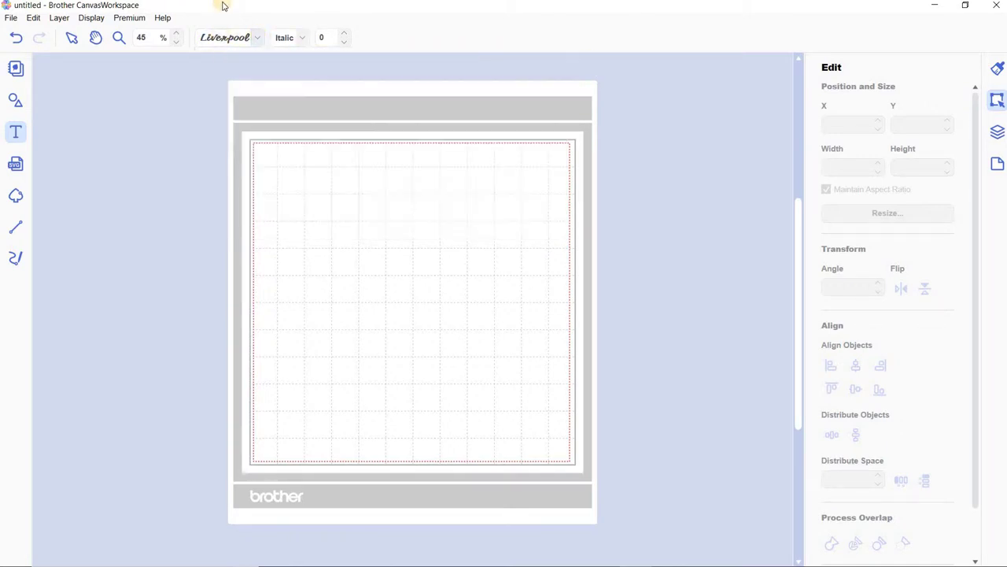
Step: Place a text box near the upper left of the mat and type 'Bandaid'
left_click(272, 202)
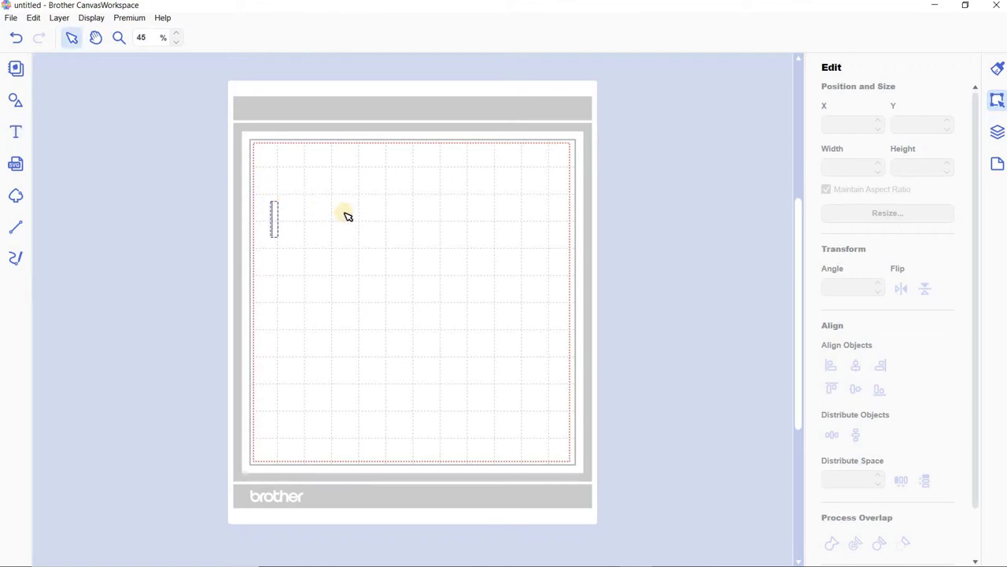
type("B")
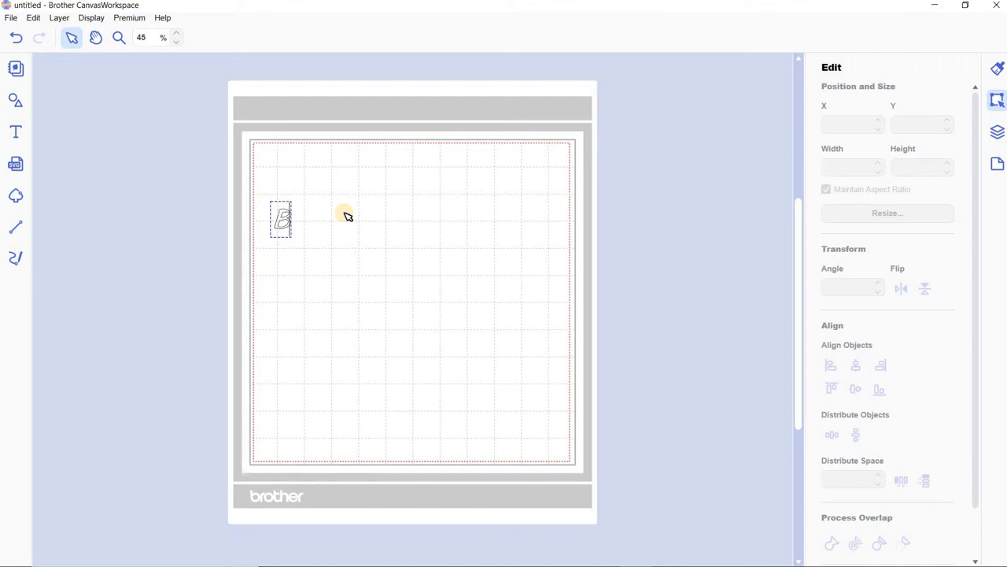
type("an")
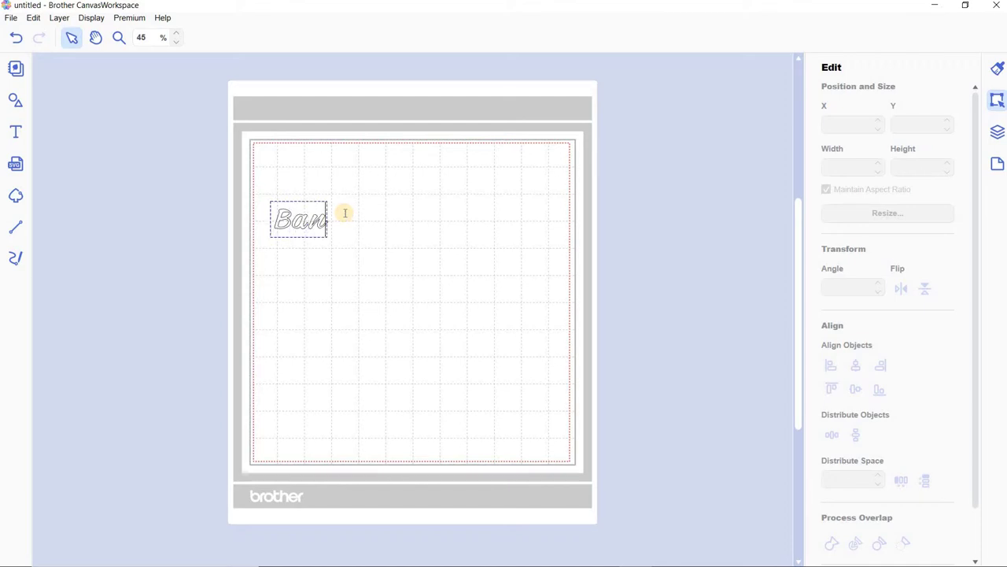
type("daid")
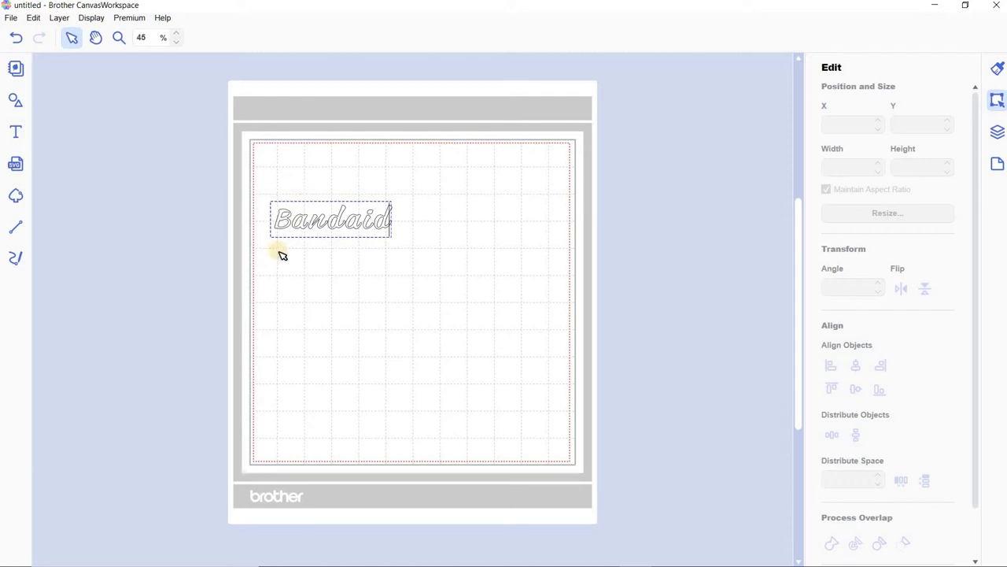
Step: Cancel the Import window that opened by mistake, importing nothing
left_click(17, 135)
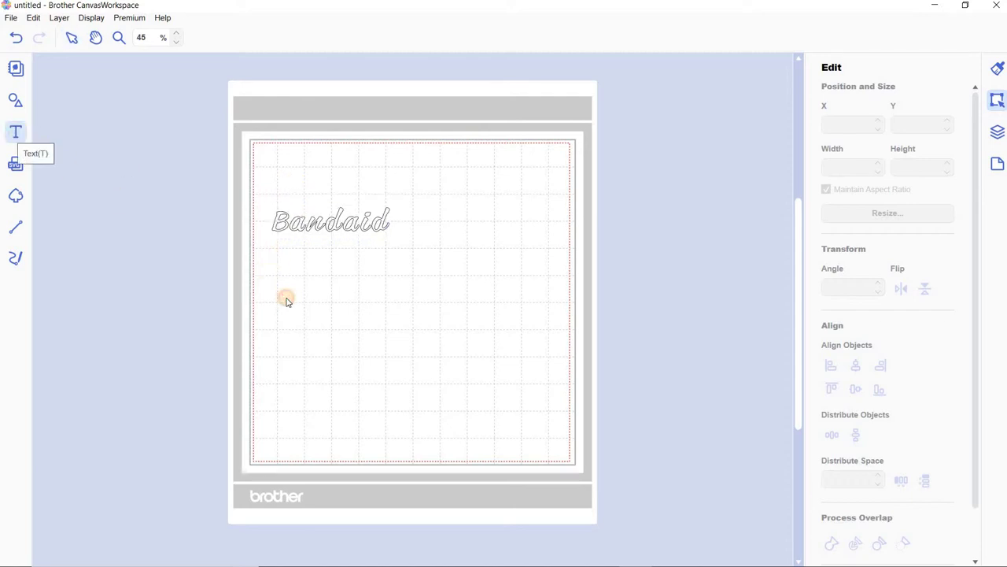
left_click(281, 266)
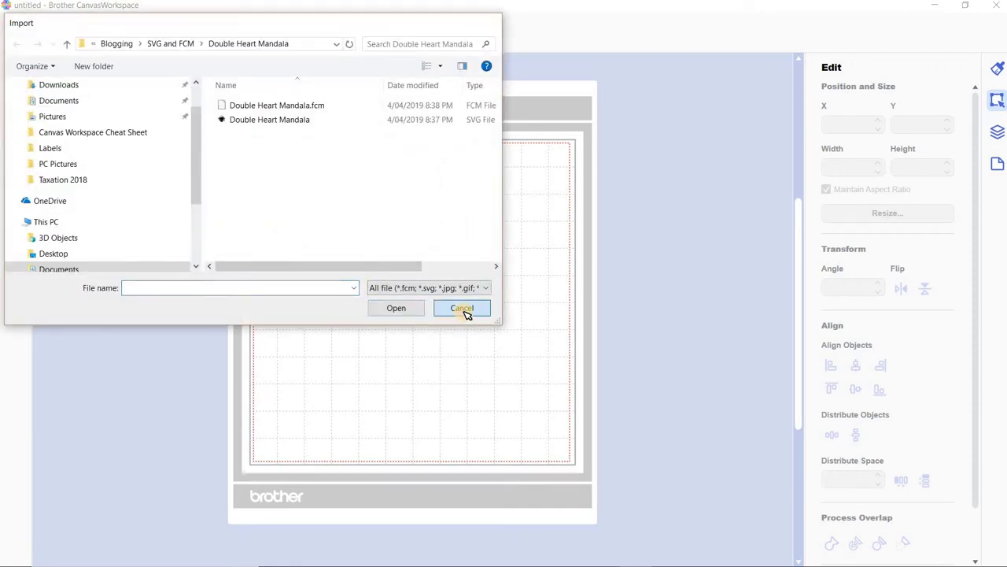
left_click(463, 309)
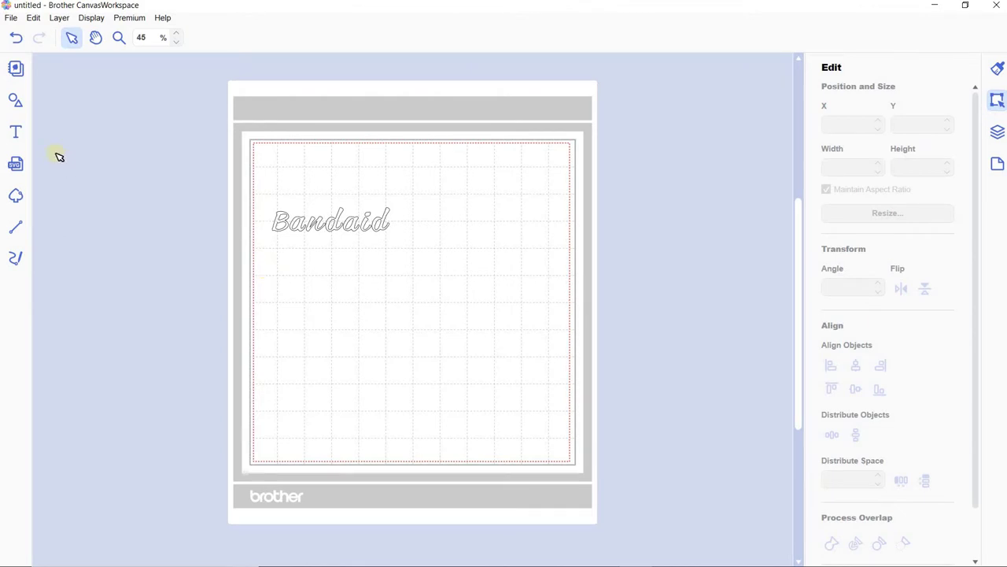
Step: Add a second text box below Bandaid reading 'Active Wear' and select it
left_click(15, 131)
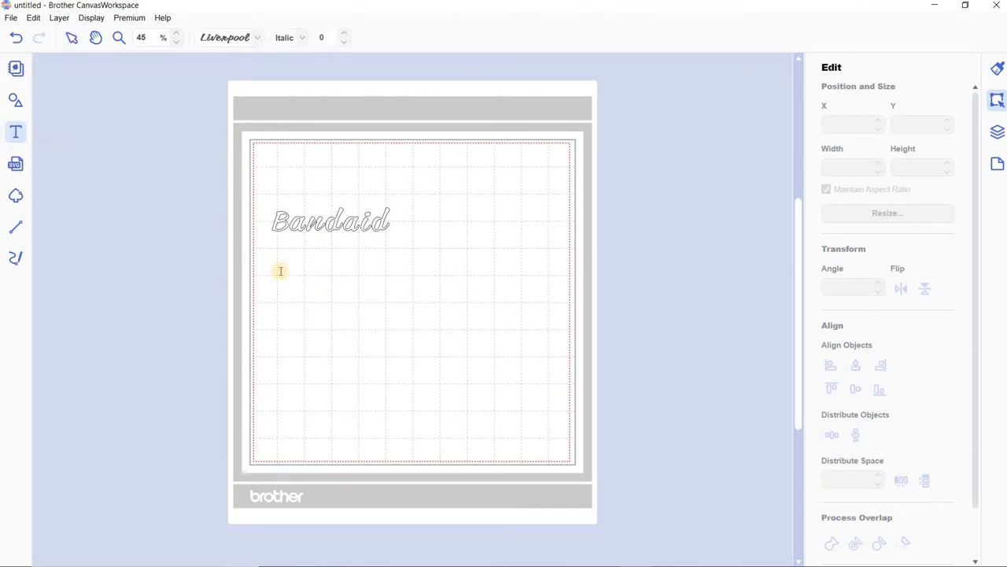
left_click(283, 273)
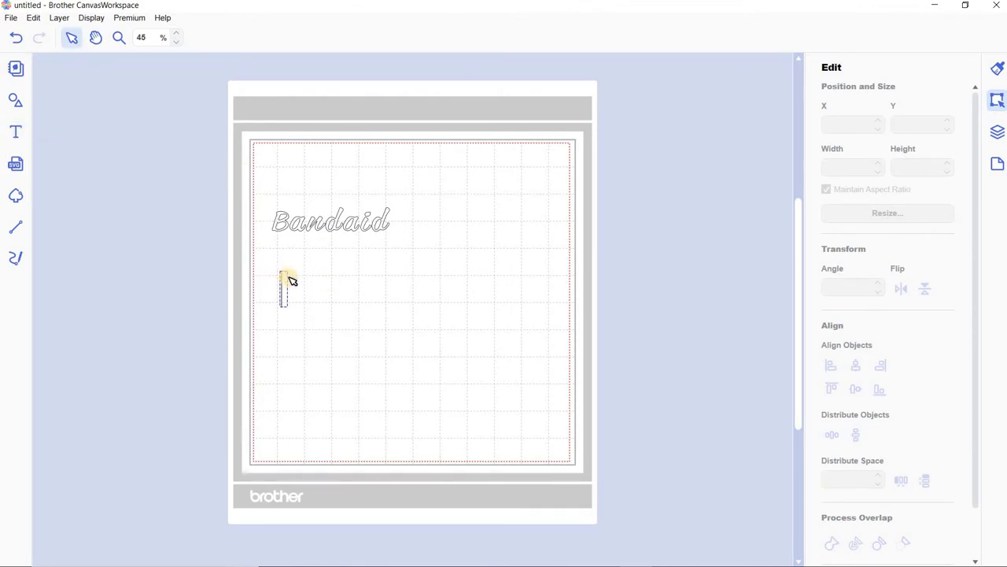
type("Active Wear")
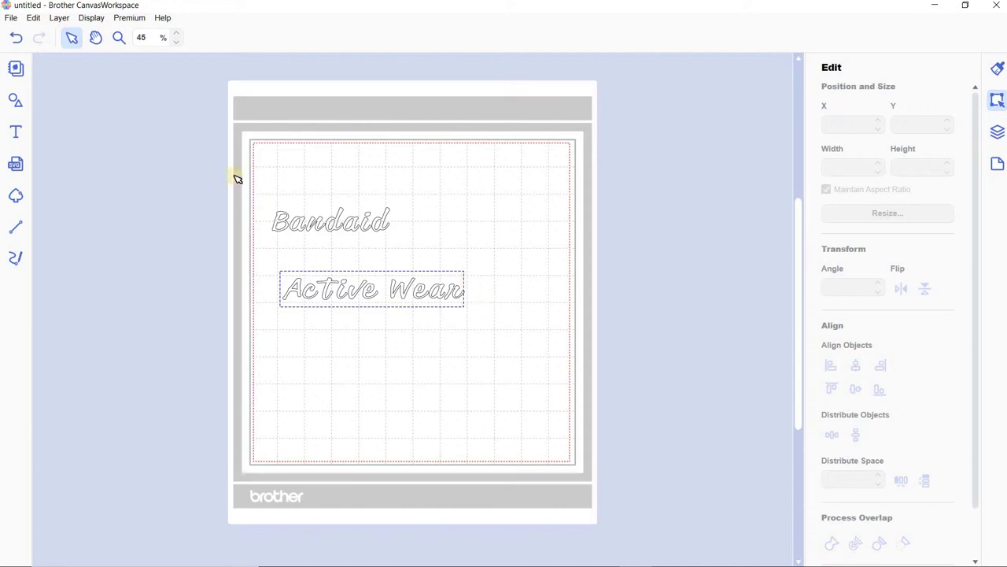
left_click(75, 38)
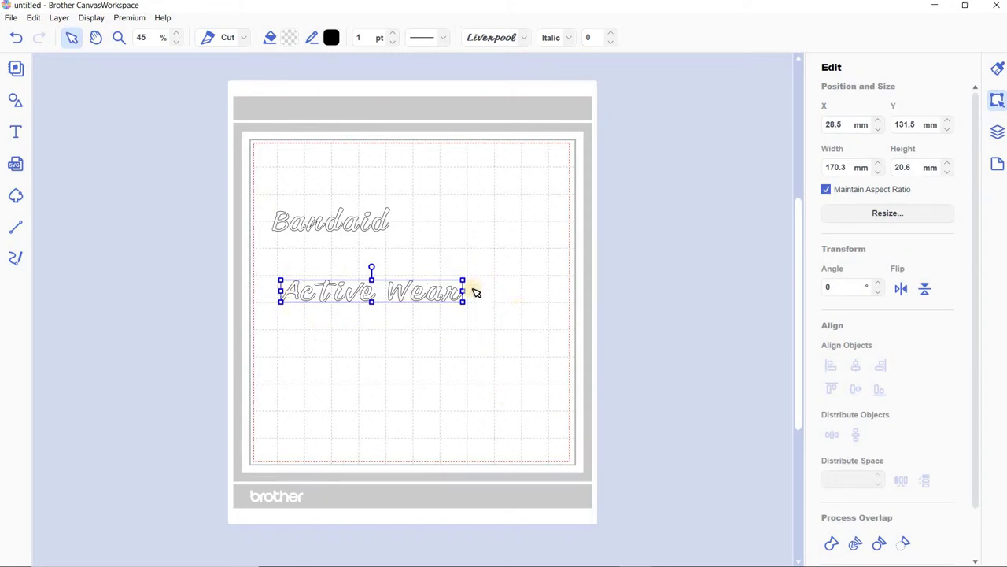
Step: Drag the 170.3 mm wide Active Wear text up closer beneath Bandaid
left_click_drag(421, 292, 423, 270)
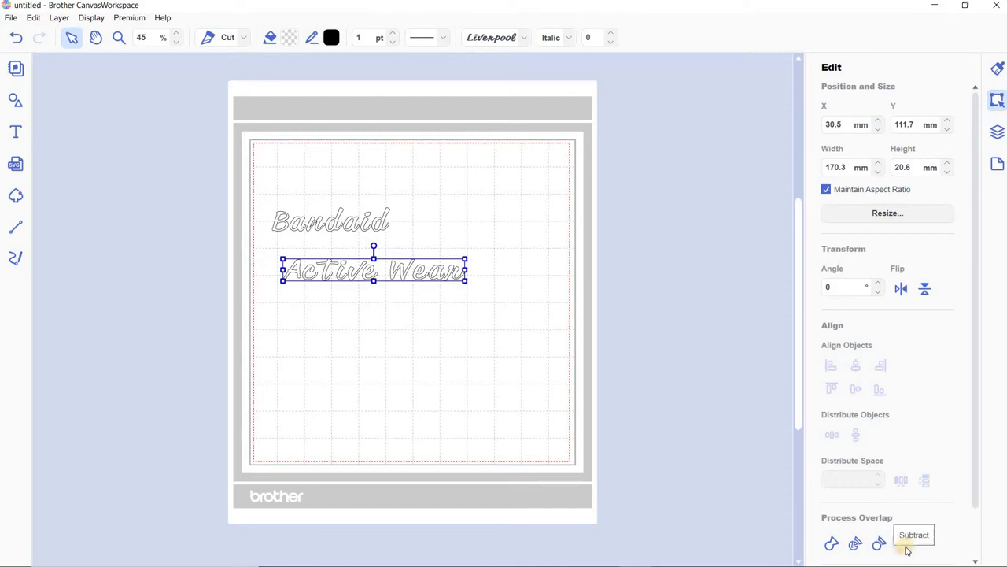
Step: Divide Active Wear into separate letters, undoing a trial move of the final r
left_click(857, 547)
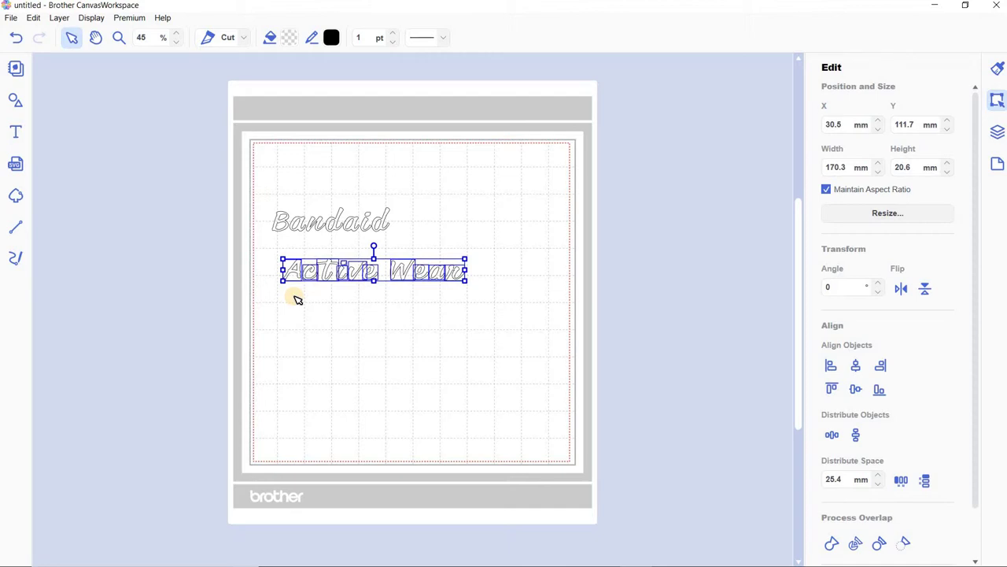
left_click(351, 305)
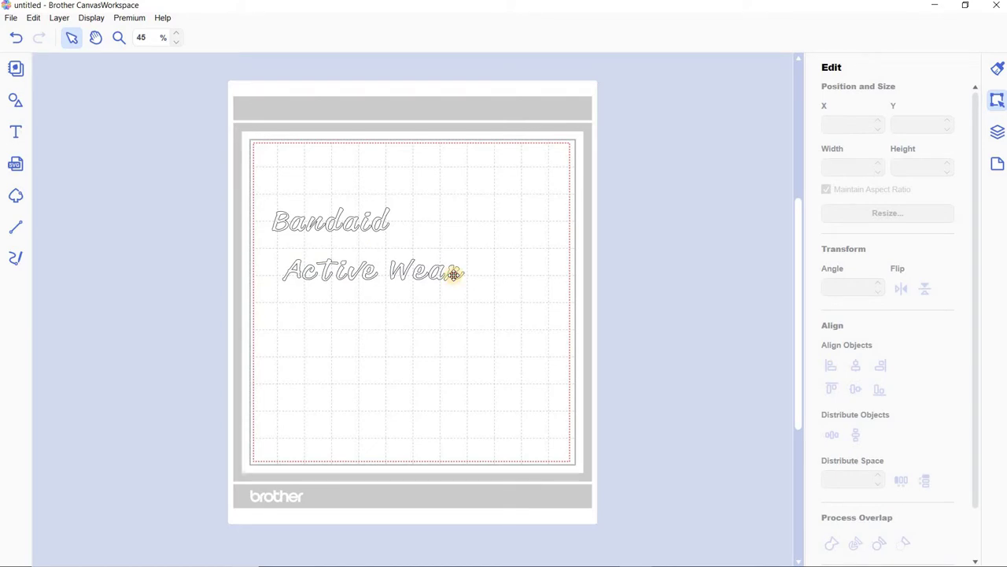
left_click_drag(454, 273, 477, 272)
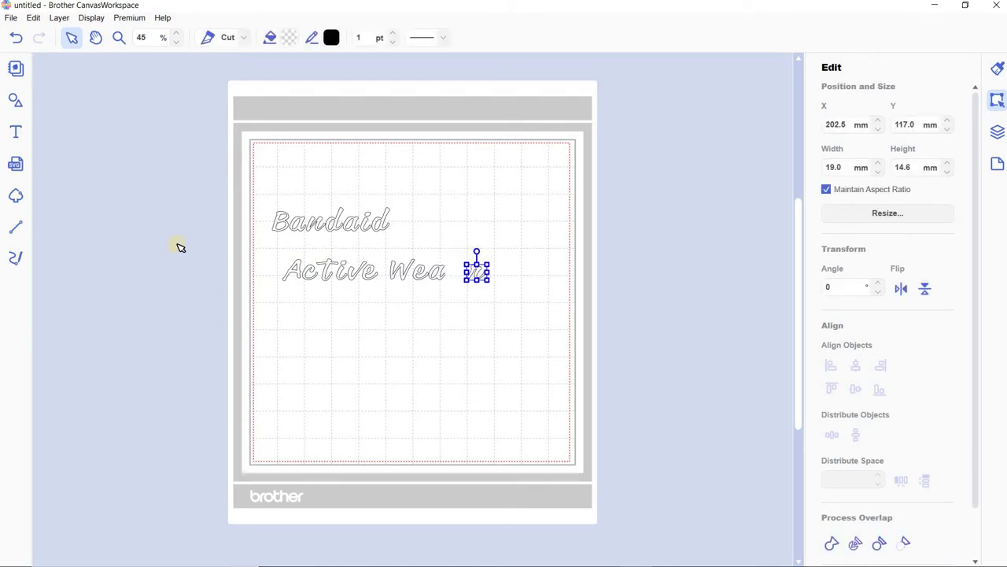
left_click(17, 44)
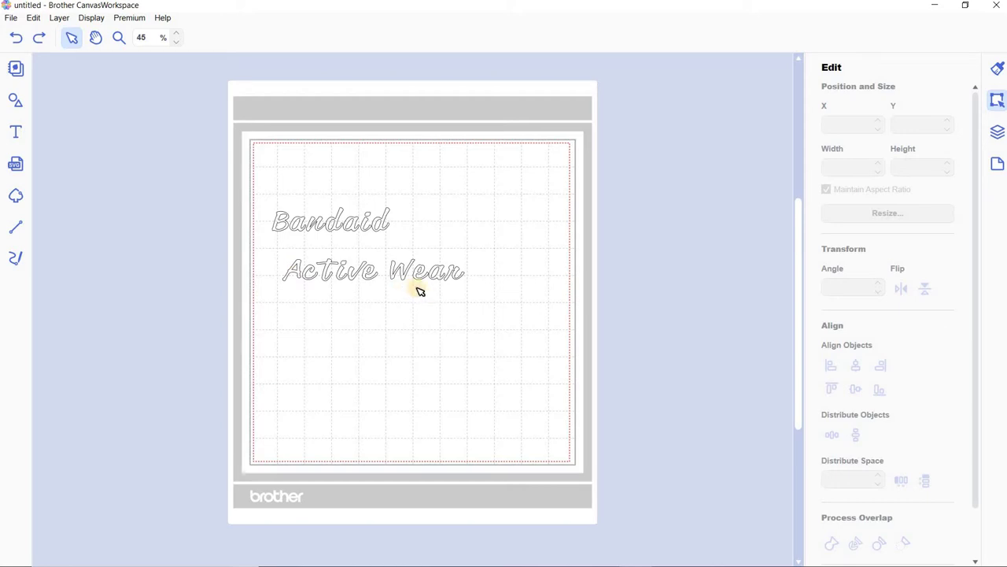
Step: Nudge the final r of Wear left to X 179.9 mm so it sits against the a
left_click(455, 273)
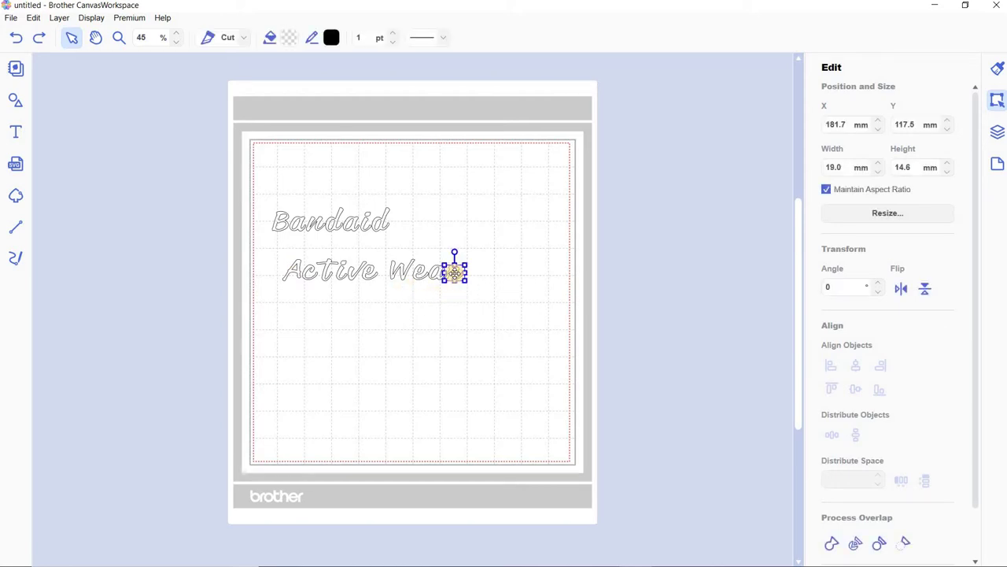
left_click_drag(455, 273, 457, 276)
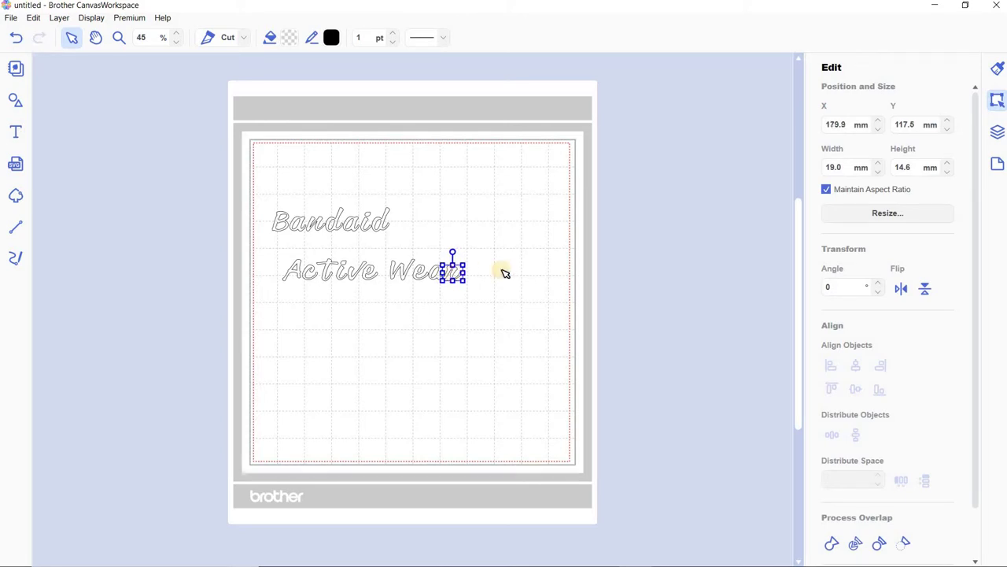
left_click(490, 263)
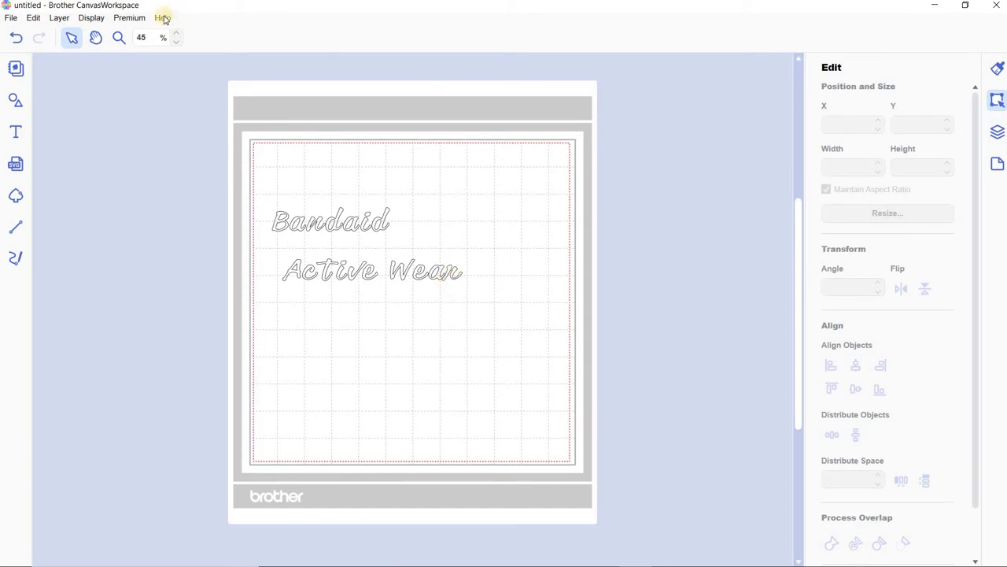
left_click(177, 34)
left_click(177, 35)
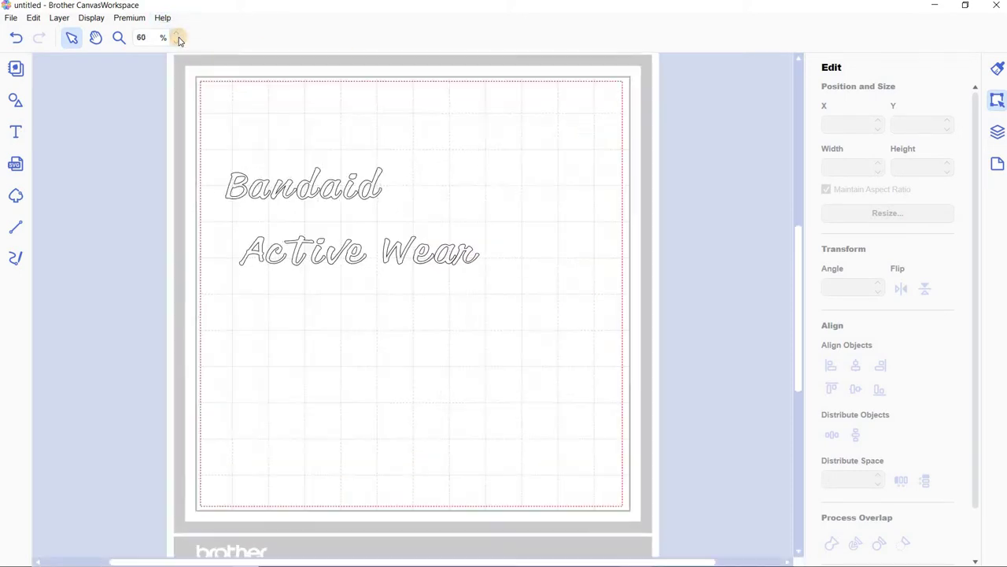
left_click(178, 36)
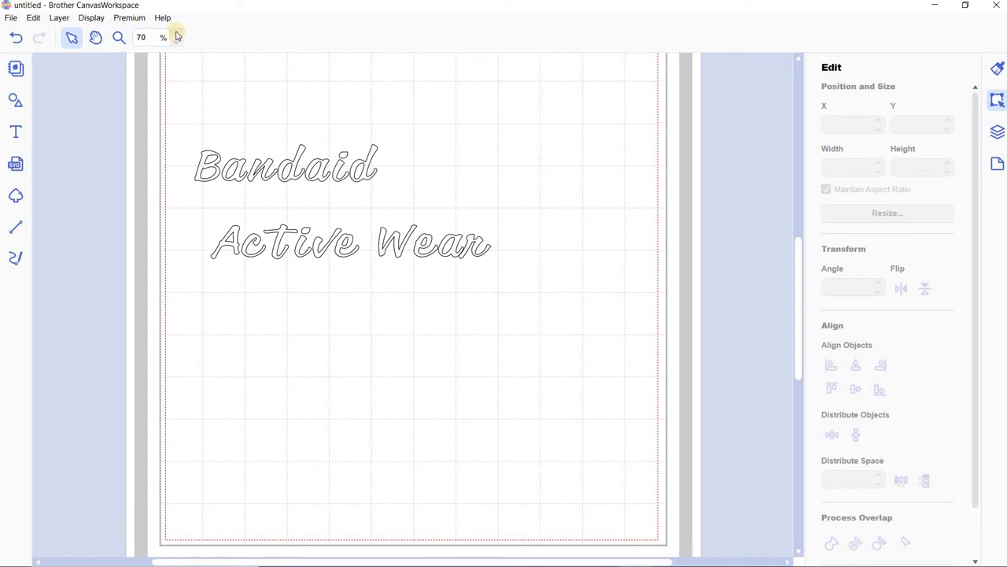
left_click(178, 35)
left_click(178, 35)
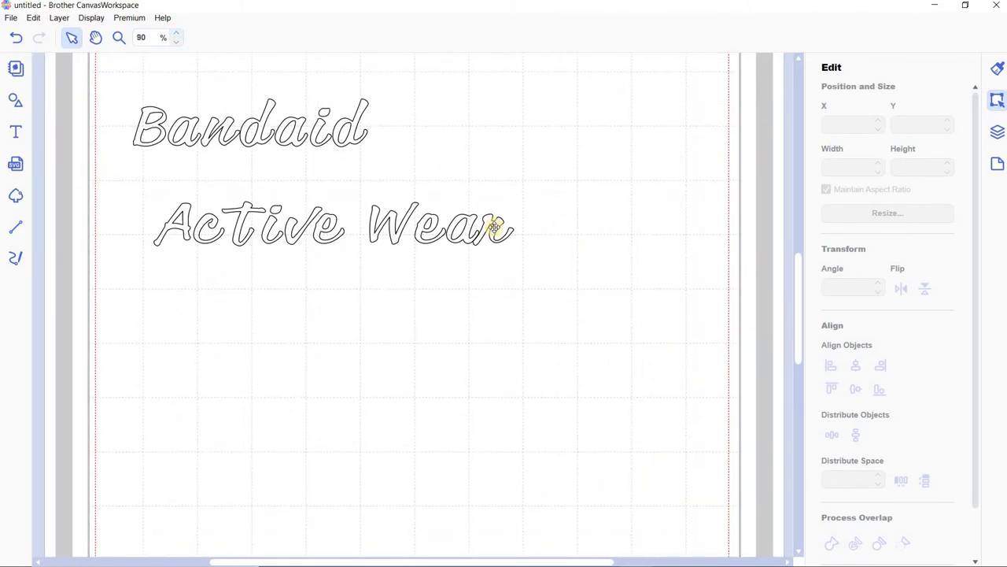
Step: Tighten Wear: r slightly left, e right, W right to X 134.7 mm, then select the word
left_click(494, 227)
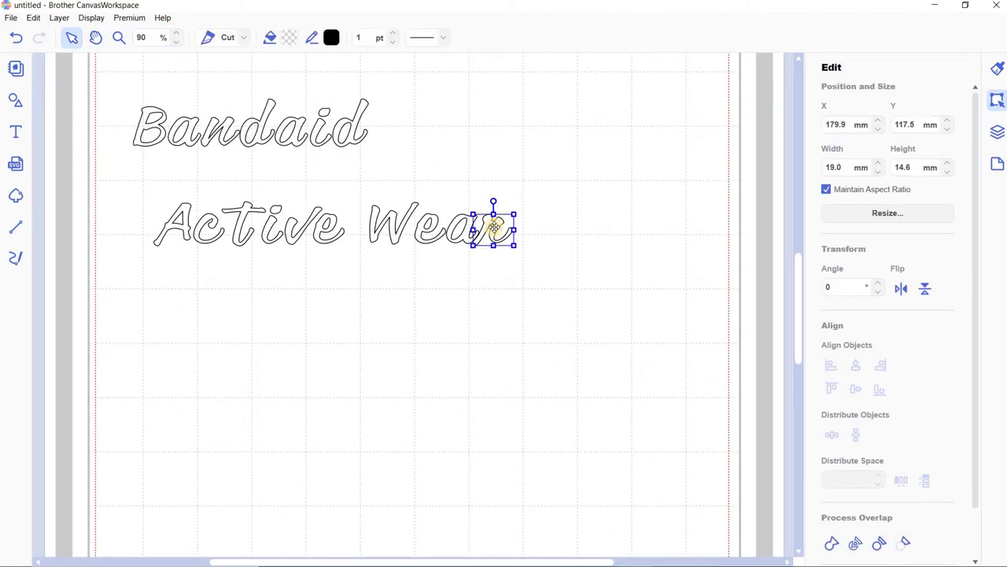
left_click_drag(495, 227, 492, 228)
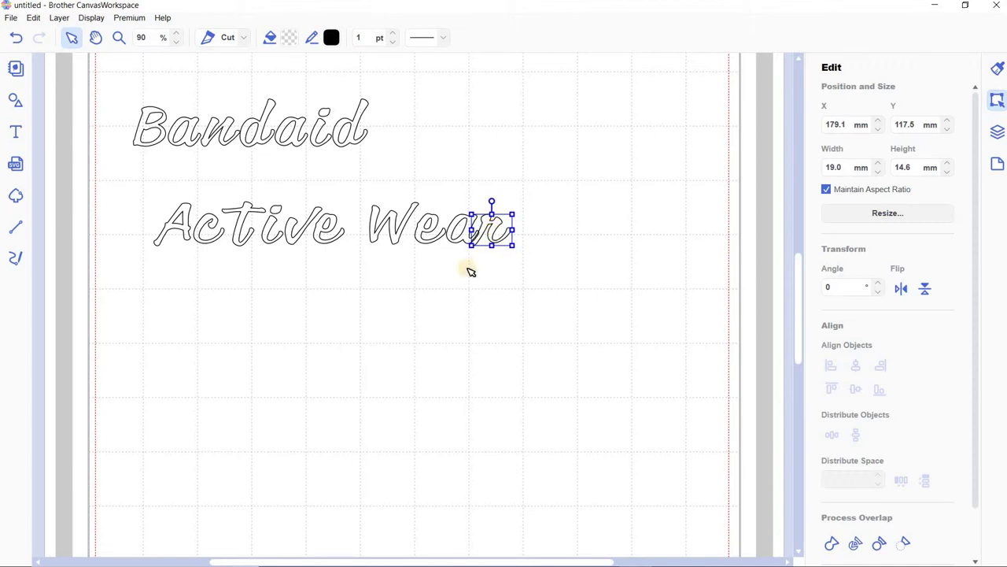
left_click(420, 229)
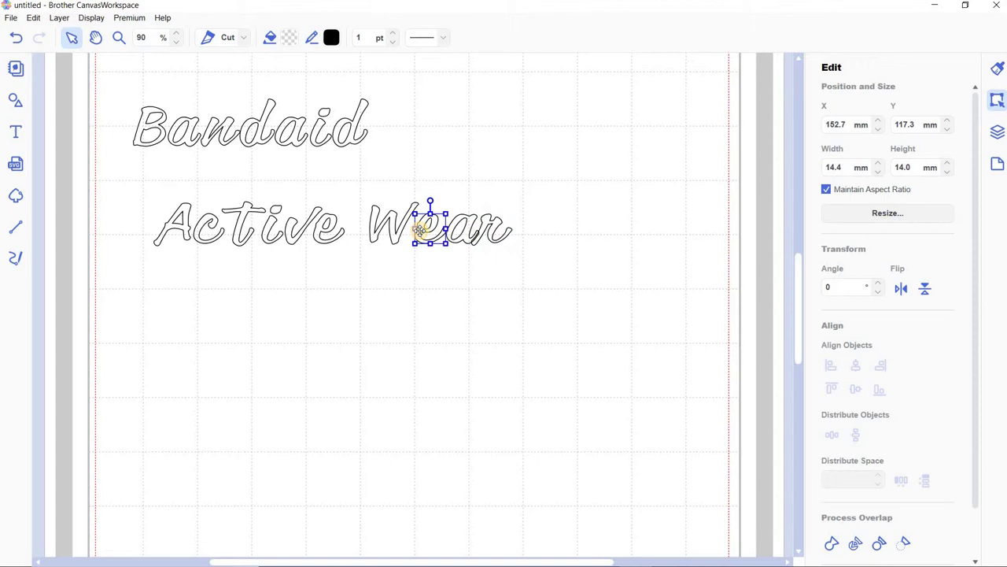
left_click_drag(420, 230, 423, 231)
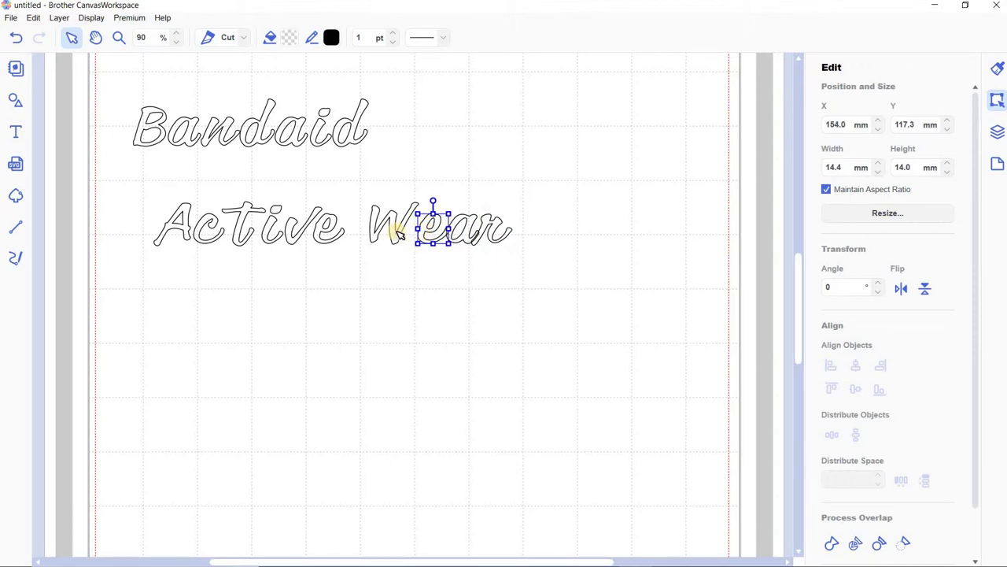
left_click(397, 237)
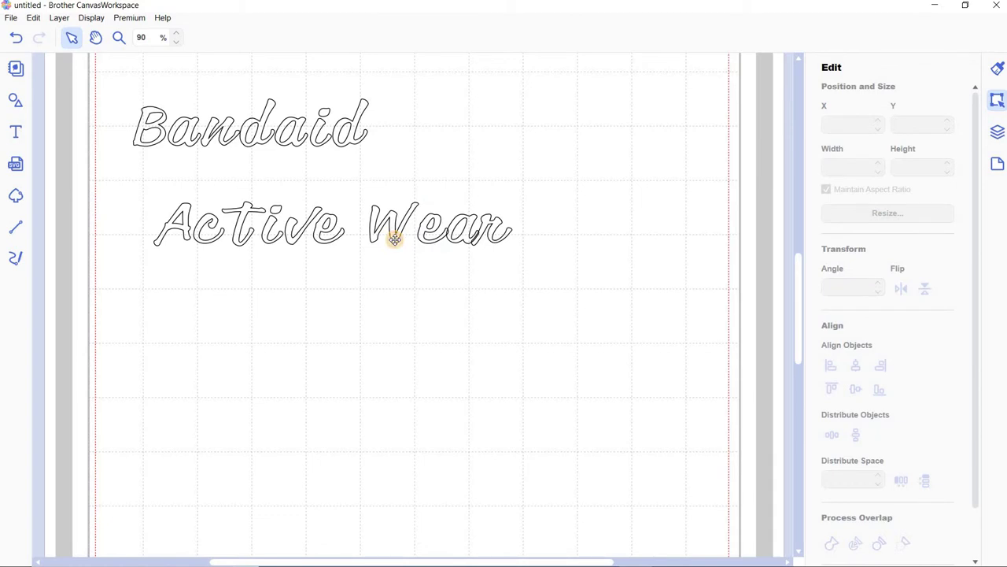
left_click(394, 240)
left_click_drag(394, 241, 402, 243)
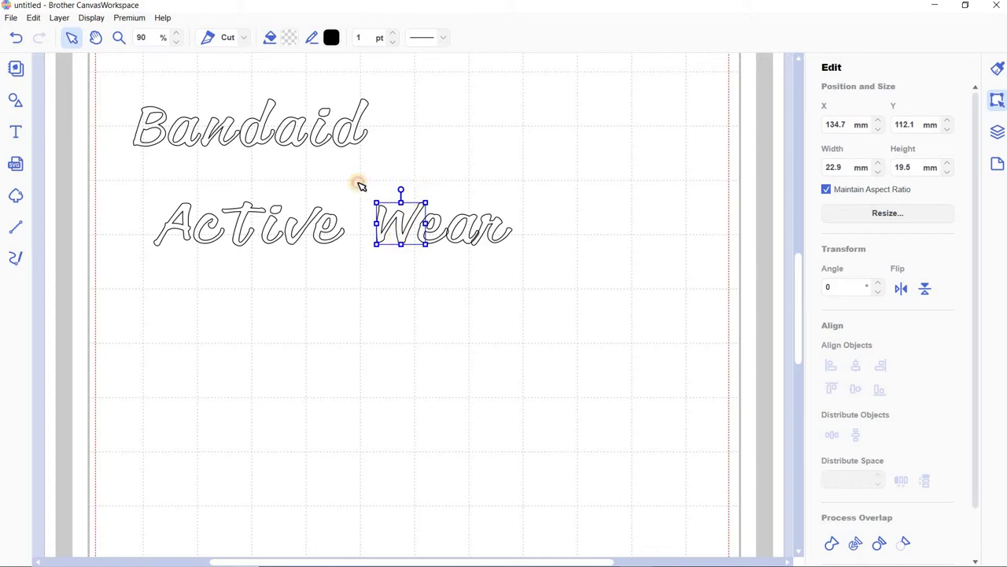
left_click_drag(358, 185, 543, 263)
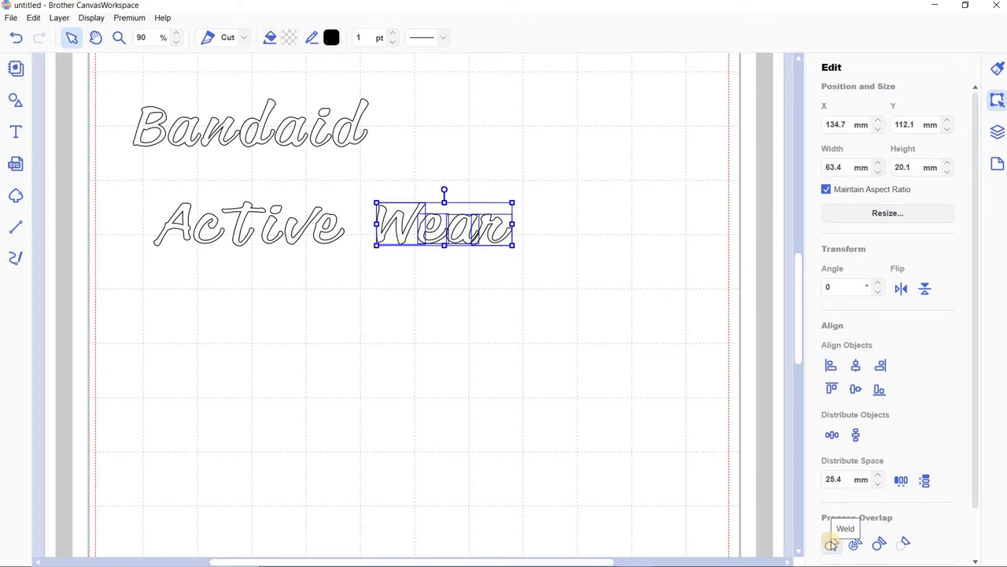
Step: At 130% zoom, weld the Wear letters into one 63.4 × 20.1 mm outline
left_click(498, 327)
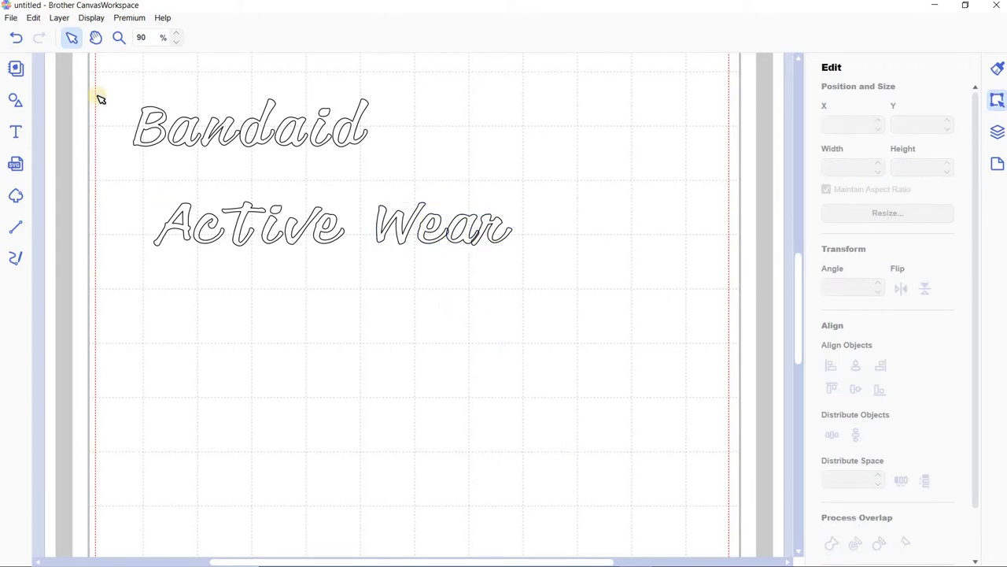
left_click(176, 33)
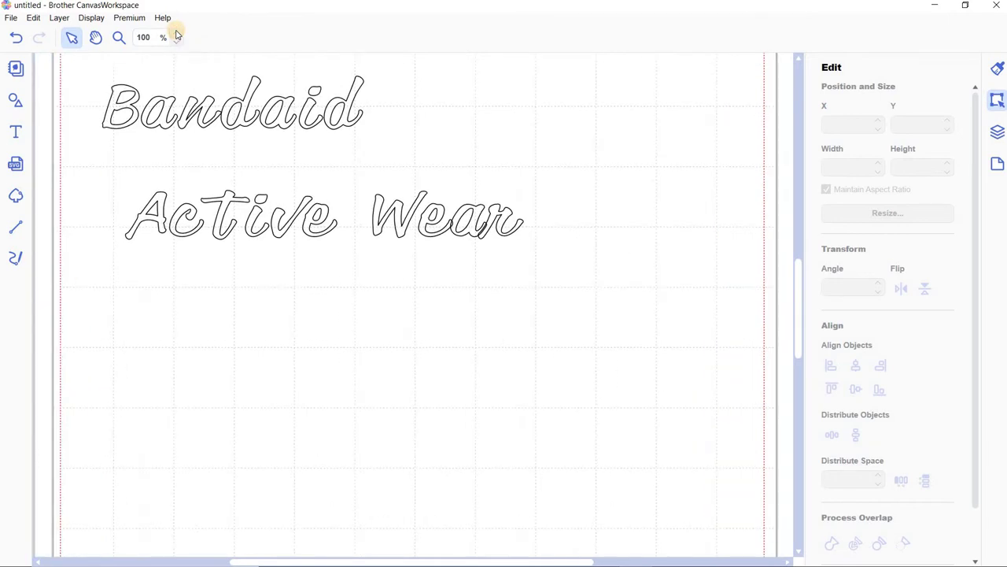
left_click(176, 33)
left_click(176, 34)
left_click(176, 33)
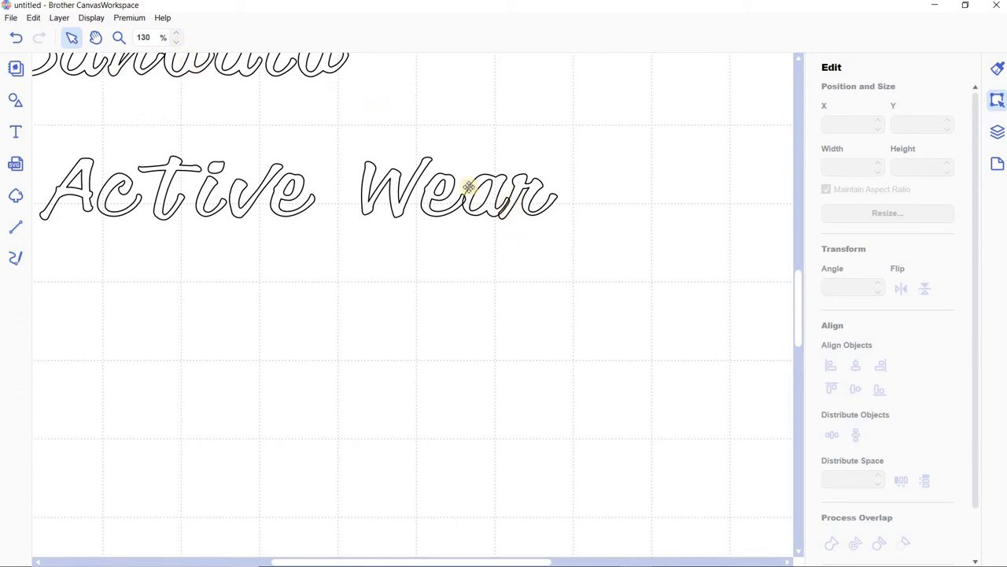
left_click_drag(347, 145, 587, 263)
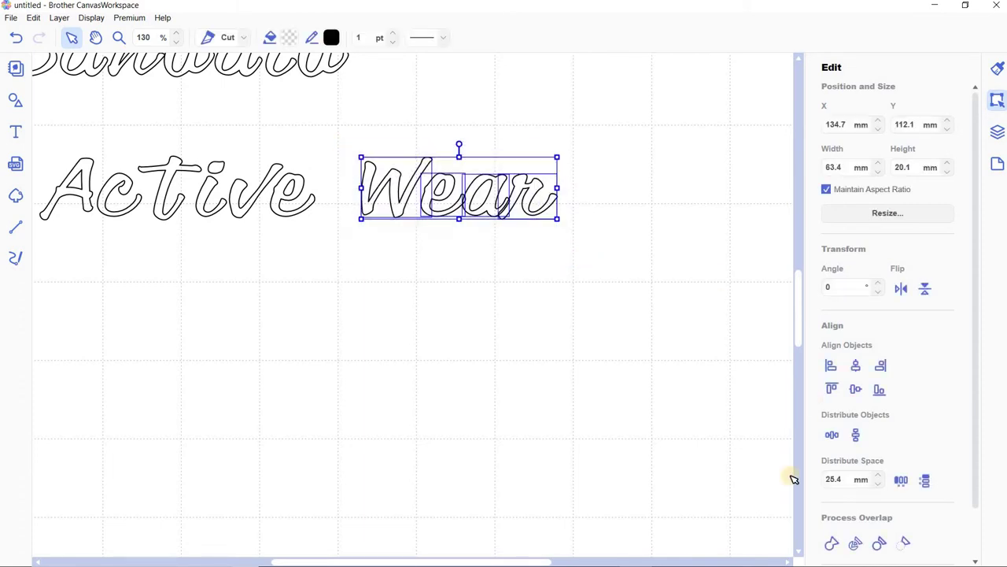
left_click(832, 544)
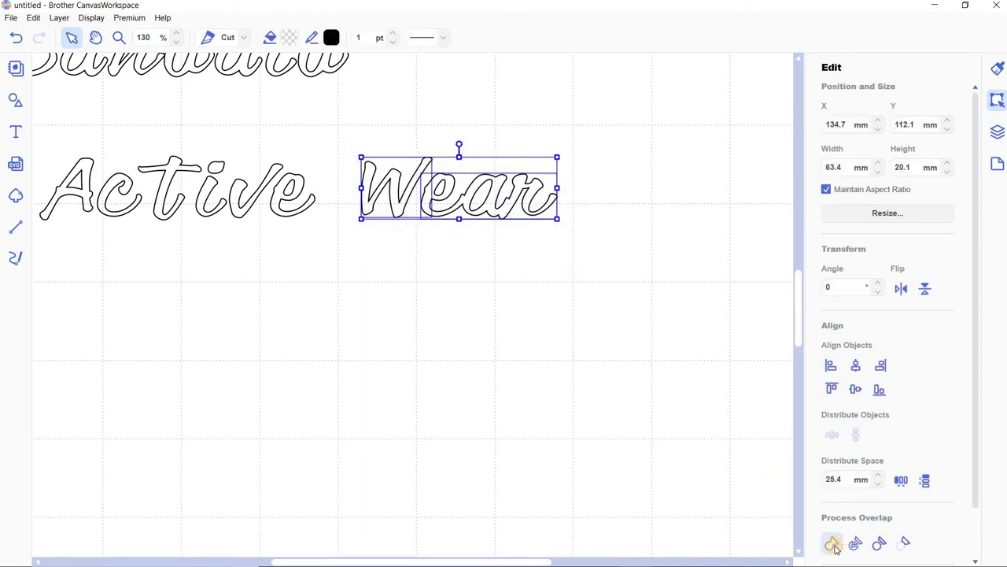
left_click(561, 356)
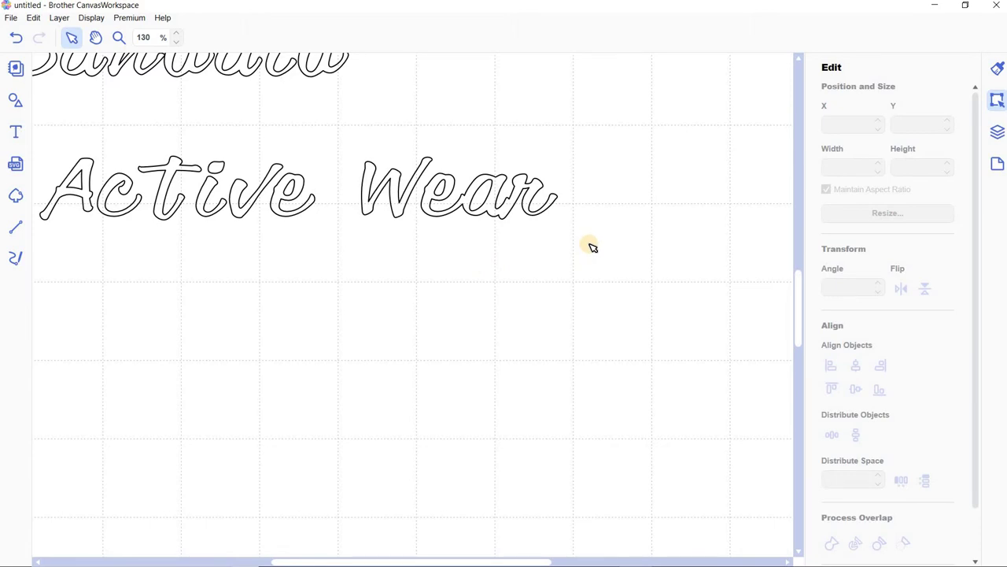
Step: Nudge the v of Active left toward the i and the t right toward it
scroll(592, 247, "down", 3)
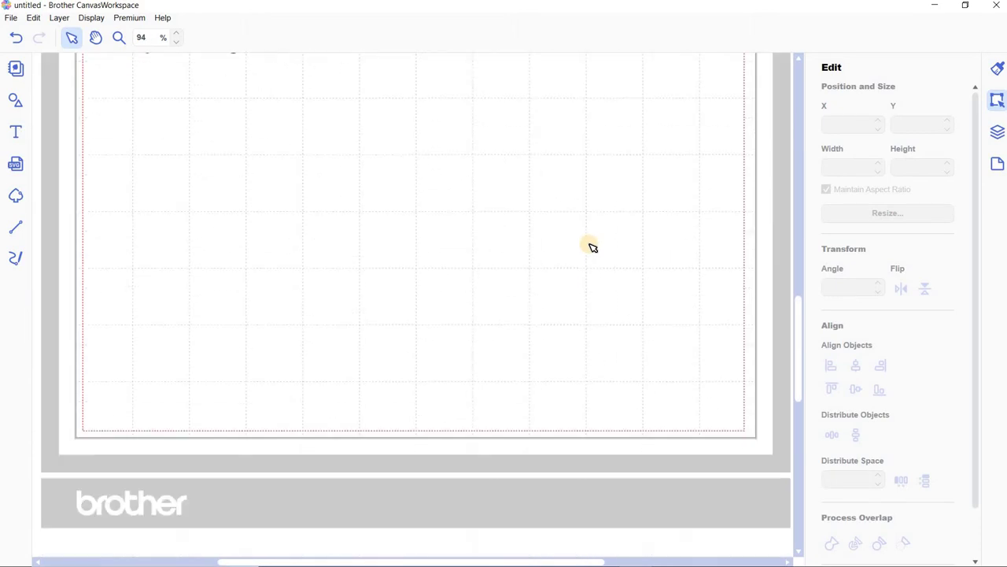
left_click(799, 322)
left_click_drag(800, 323, 795, 237)
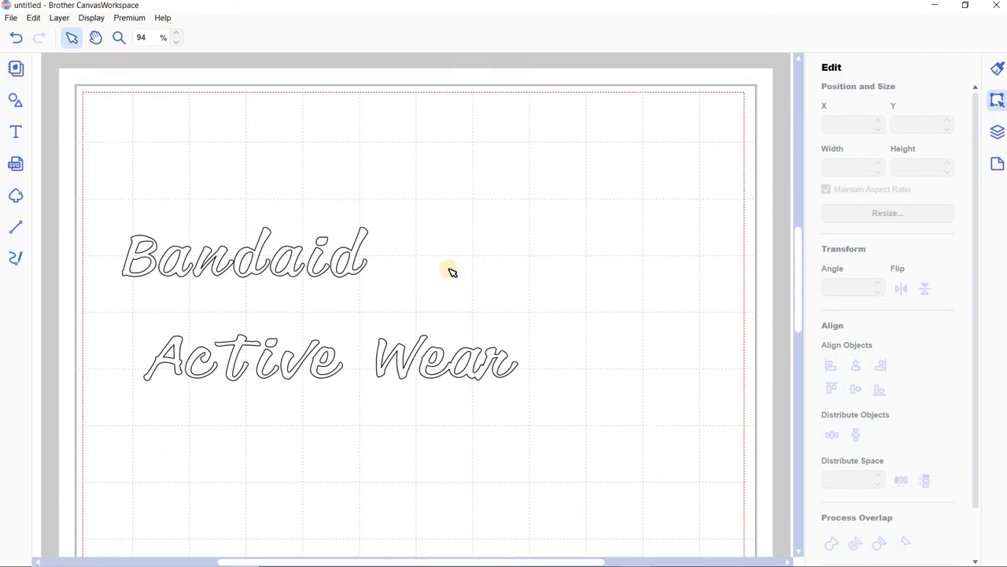
left_click(287, 375)
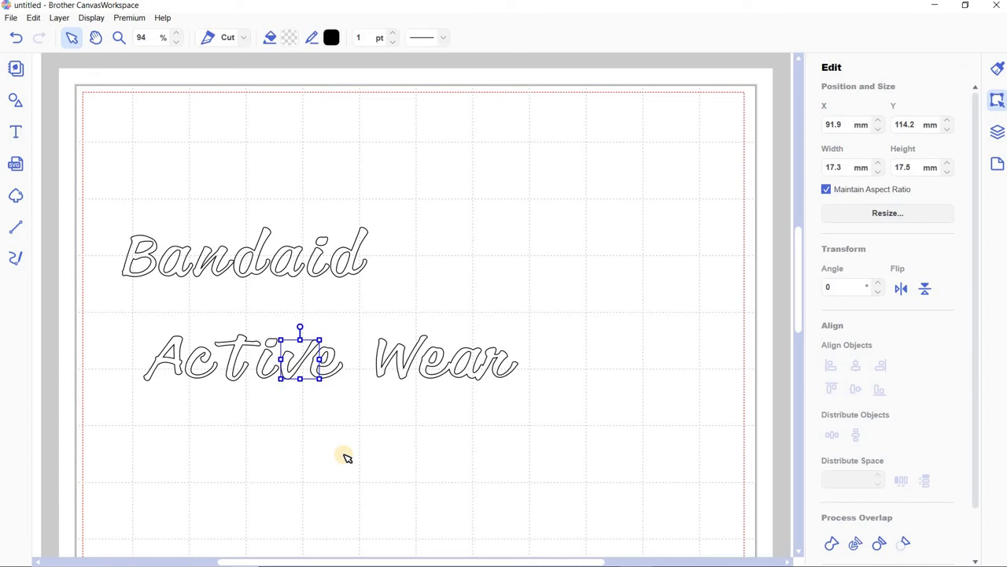
key("Left")
key("Left")
key("Left")
key("Left")
key("Left")
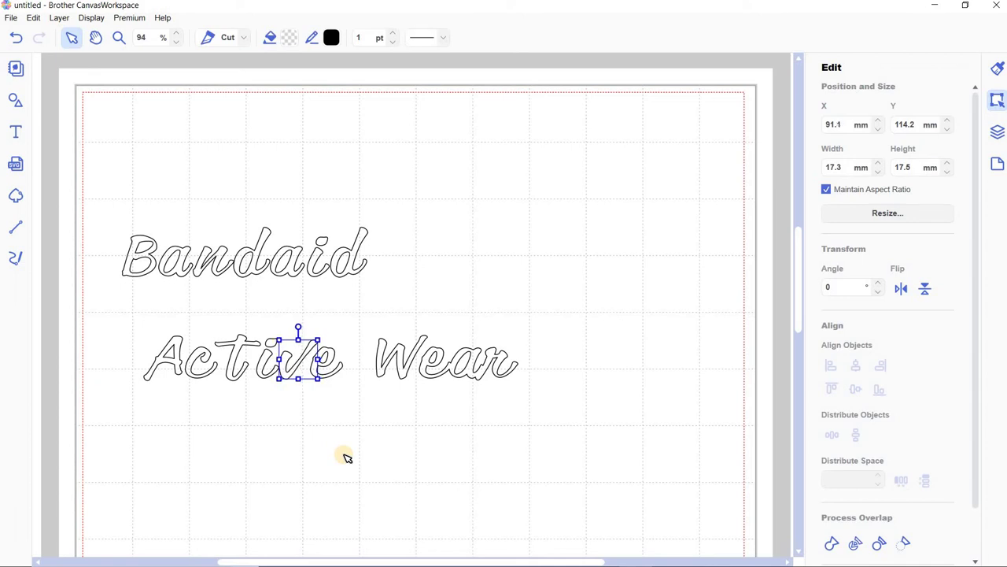
key("Left")
key("Left")
key("Left")
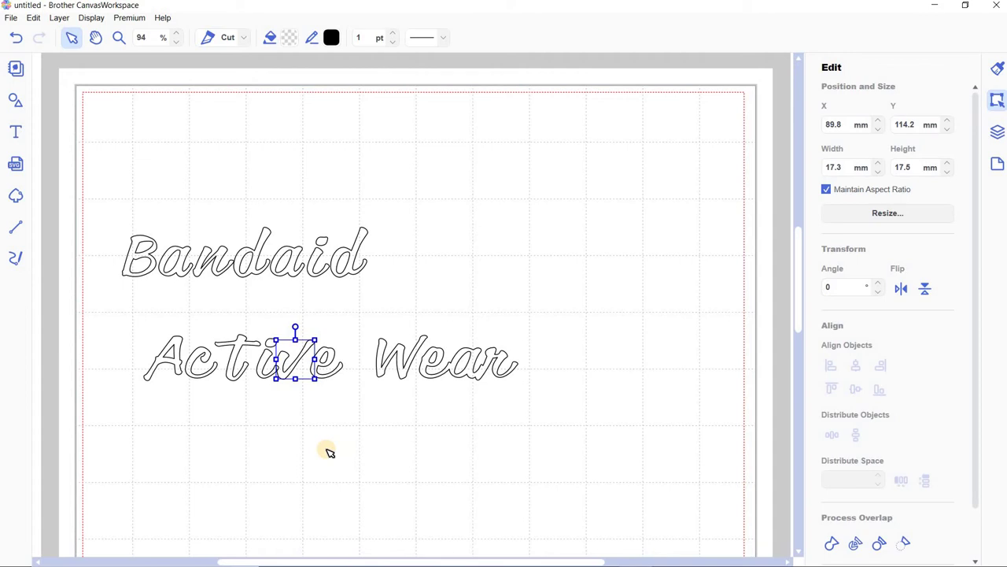
left_click(232, 375)
left_click_drag(231, 375, 235, 378)
key("Right")
key("Right")
key("Right")
key("Right")
key("Right")
key("Right")
key("Right")
key("Right")
key("Right")
key("Right")
key("Right")
key("Right")
key("Right")
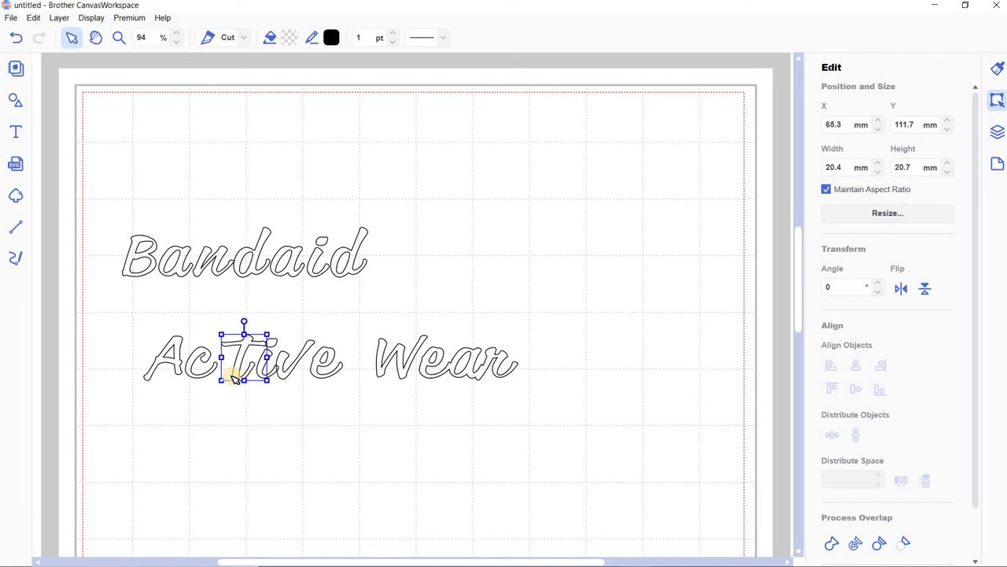
key("Right")
key("Right")
key("Right")
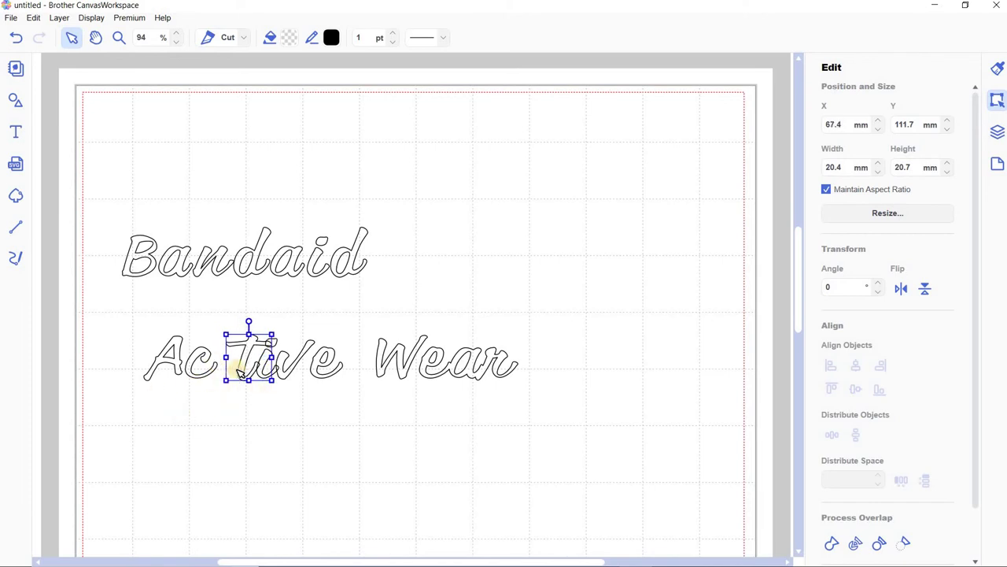
left_click(203, 359)
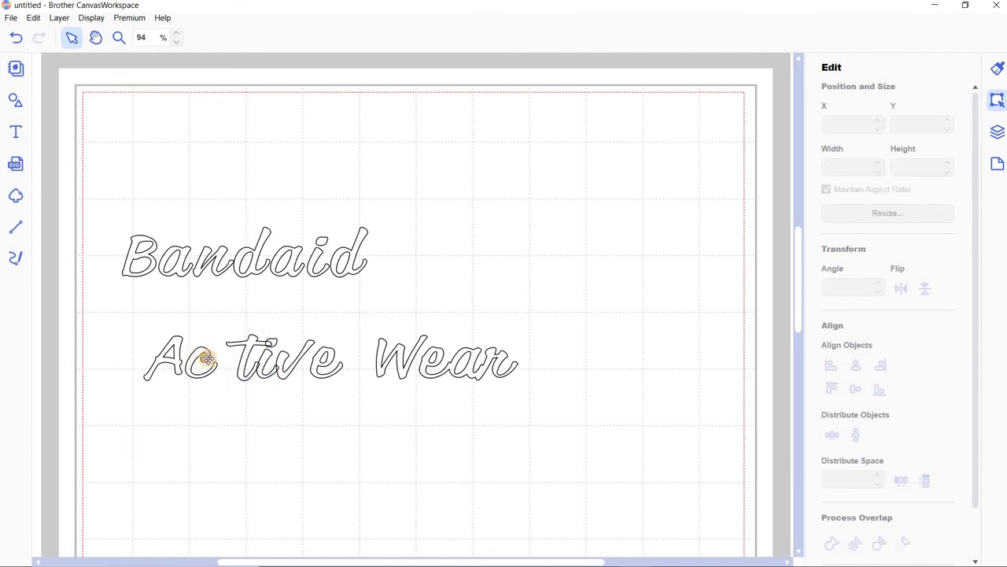
Step: Nudge the c and A right and the final e left so Active spans 83.0 mm
left_click(206, 358)
key("Right")
key("Right")
key("Right")
key("Right")
key("Right")
key("Right")
key("Right")
key("Right")
key("Right")
key("Right")
key("Right")
key("Right")
key("Right")
key("Right")
key("Right")
key("Right")
key("Right")
key("Right")
key("Right")
key("Right")
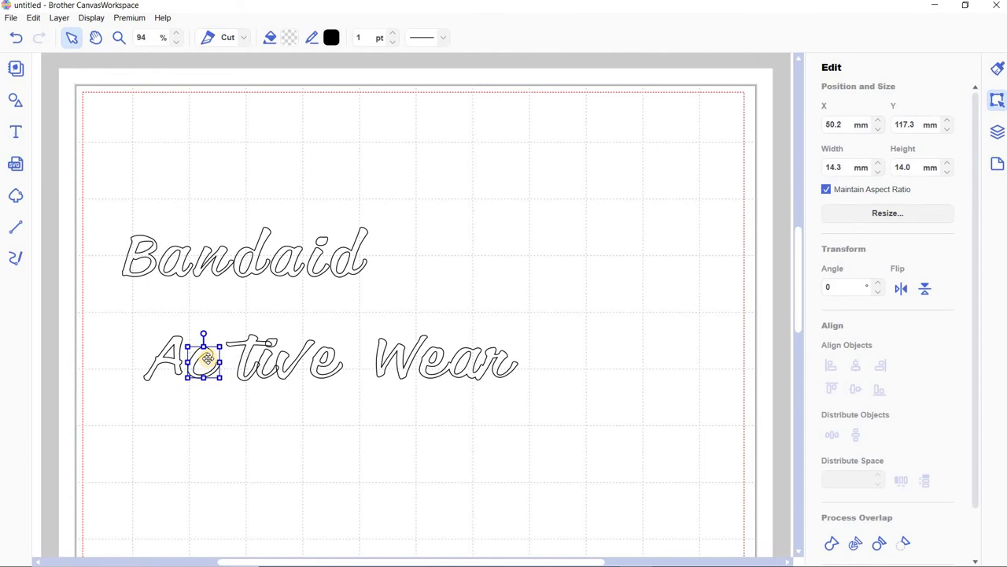
key("Right")
key("Right")
key("Right")
key("Right")
key("Right")
key("Right")
key("Right")
key("Right")
key("Right")
key("Right")
key("Right")
key("Right")
key("Right")
key("Right")
key("Right")
key("Right")
key("Right")
key("Right")
key("Right")
key("Right")
left_click(175, 352)
key("Right")
key("Right")
key("Right")
key("Right")
key("Right")
key("Right")
key("Right")
key("Right")
key("Right")
key("Right")
key("Right")
key("Right")
key("Right")
key("Right")
key("Right")
key("Right")
key("Right")
key("Right")
key("Right")
key("Right")
key("Right")
key("Right")
key("Right")
key("Right")
key("Right")
key("Right")
key("Right")
key("Right")
key("Right")
key("Right")
key("Right")
key("Right")
key("Right")
left_click(331, 354)
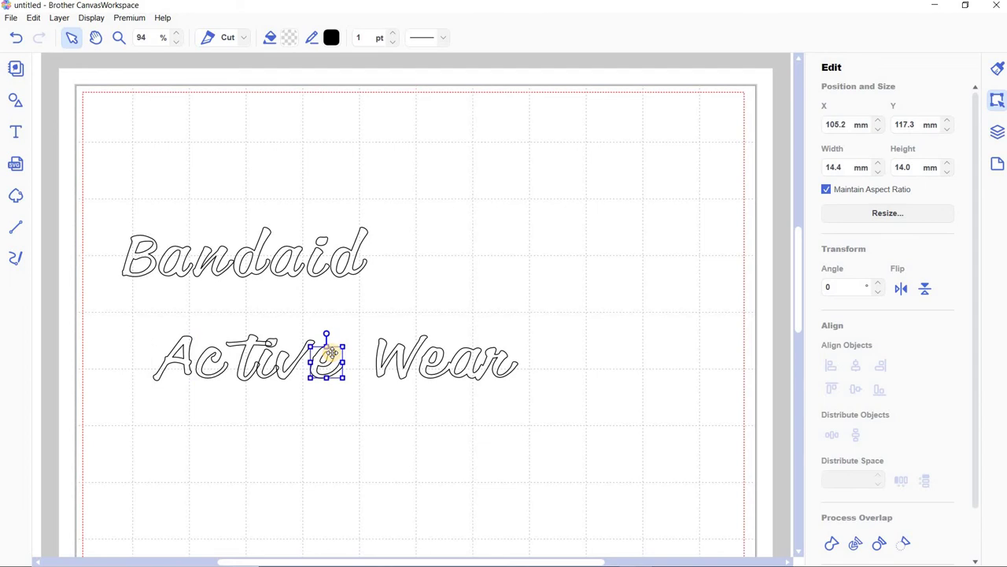
key("Left")
key("Left")
key("Left")
key("Left")
key("Left")
key("Left")
key("Left")
key("Left")
key("Left")
key("Left")
key("Left")
key("Left")
key("Left")
key("Left")
key("Left")
key("Left")
key("Left")
key("Left")
key("Left")
Step: Select all the letters of 'Active' and weld them into one joined outline
left_click_drag(157, 324, 349, 410)
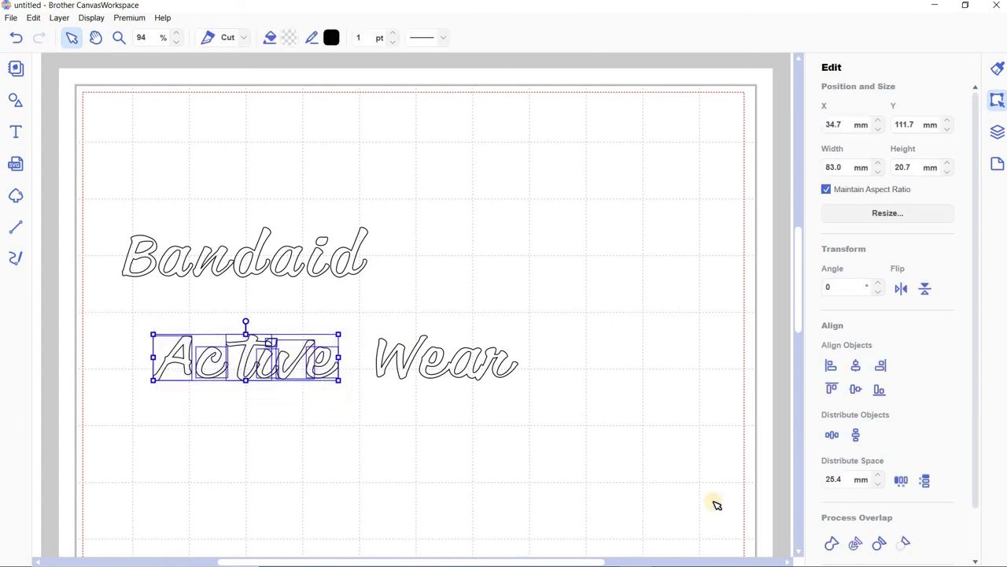
left_click(832, 545)
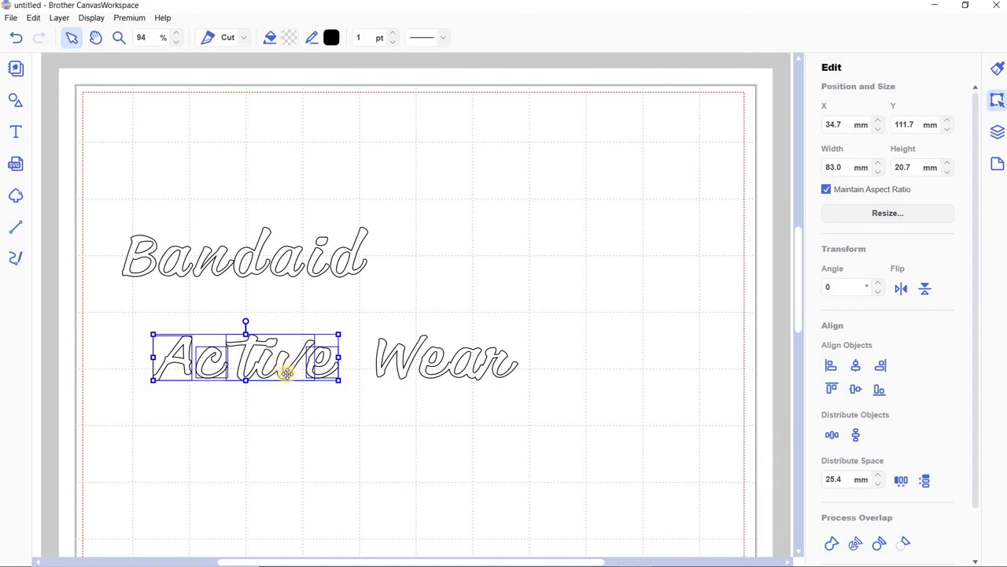
left_click(307, 453)
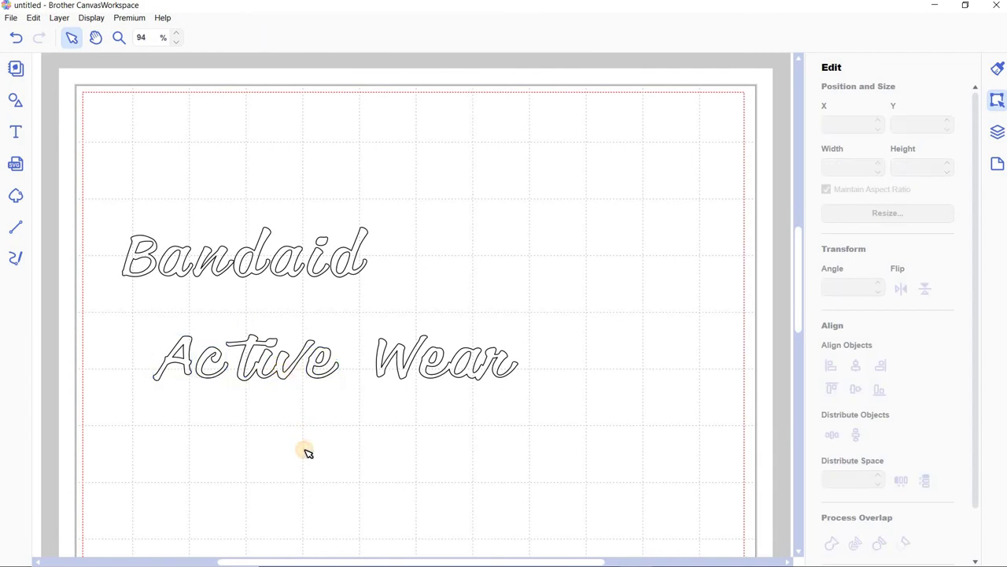
Step: Lower the welded 'tiv' piece slightly so it sits level with the rest of 'Active'
left_click(260, 362)
left_click_drag(260, 364, 258, 368)
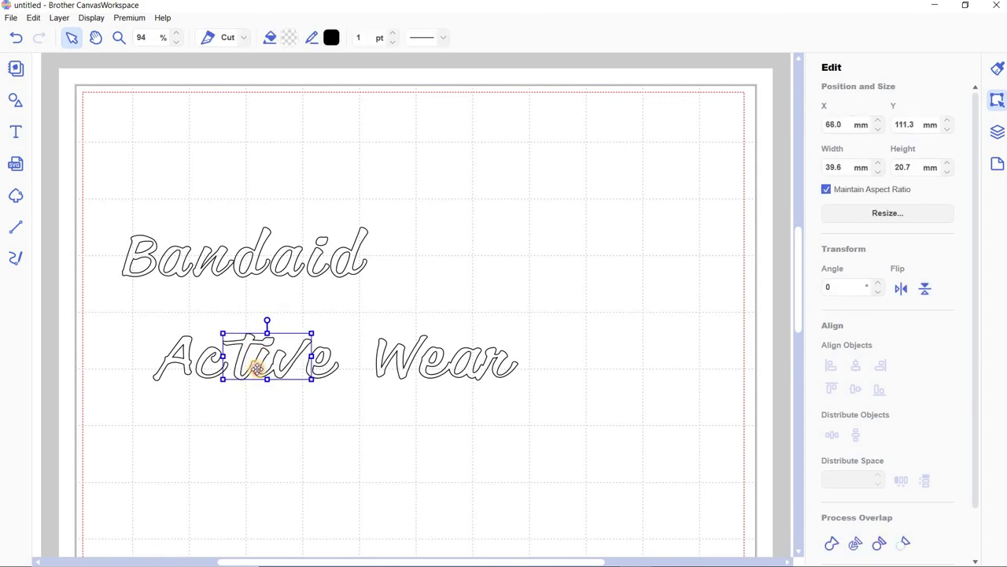